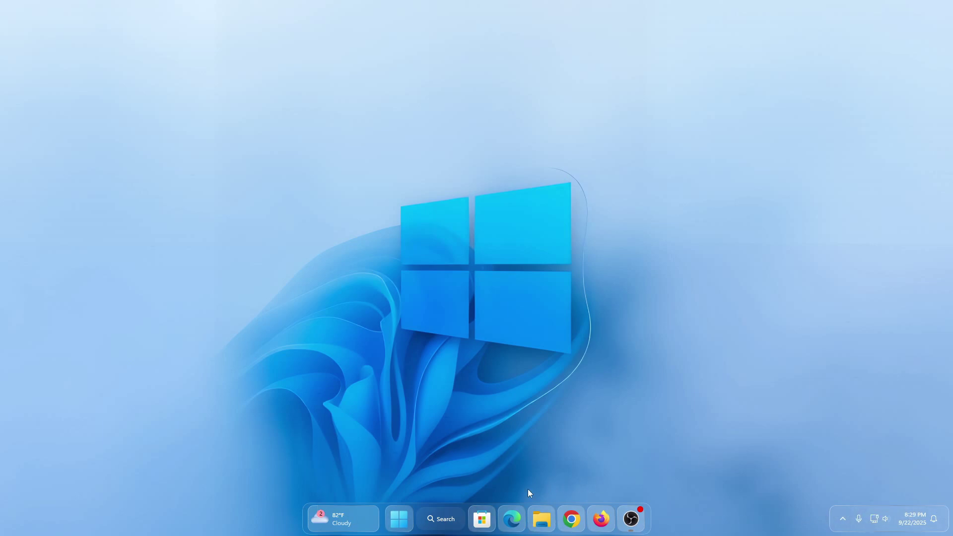
Open the glass-styled Start menu and preview its Power options flyout.
left_click(412, 508)
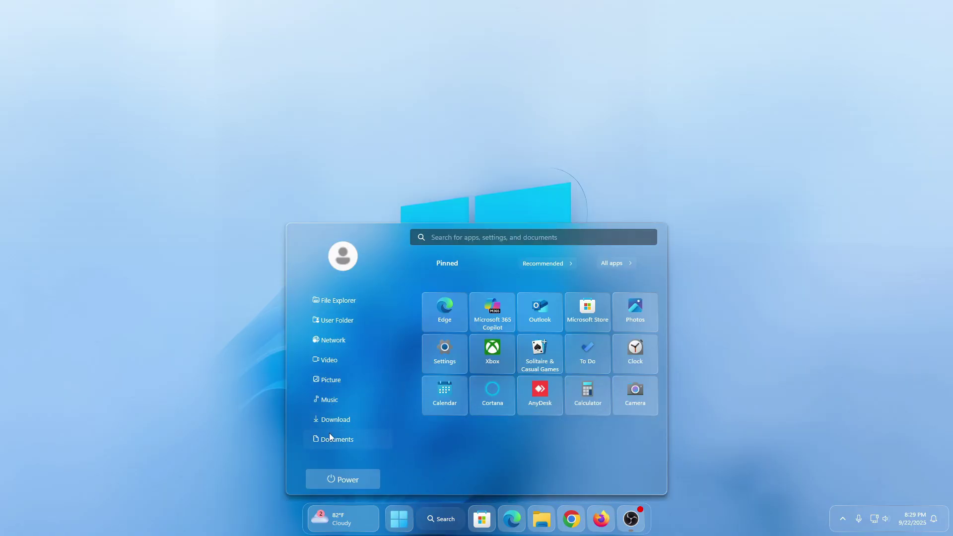
left_click(342, 478)
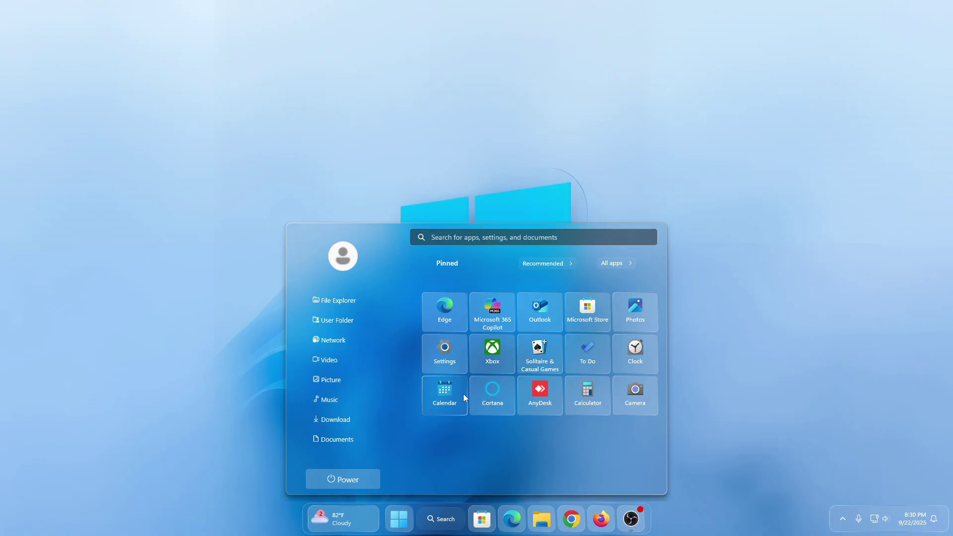
left_click(558, 267)
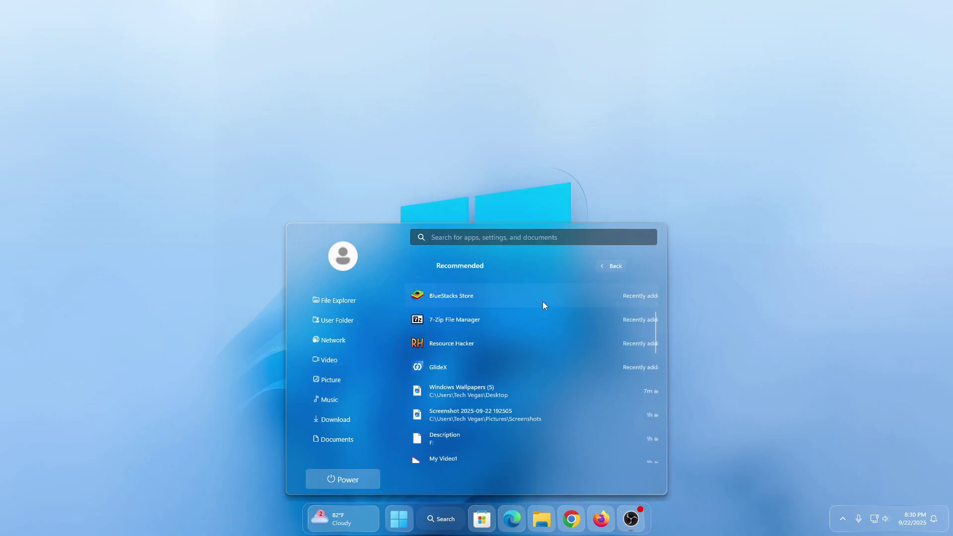
scroll(543, 301, "up", 3)
left_click(615, 266)
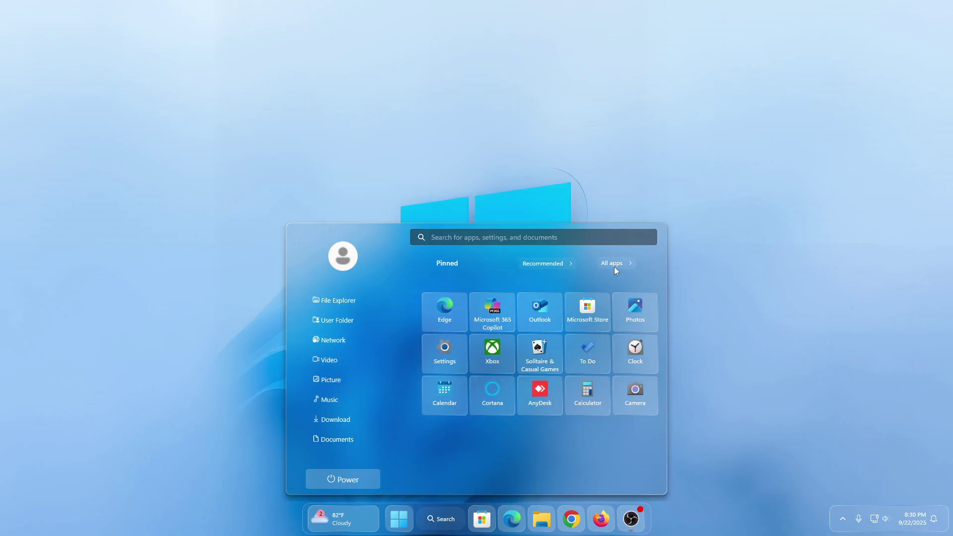
left_click(614, 266)
scroll(597, 307, "down", 2)
scroll(549, 332, "up", 2)
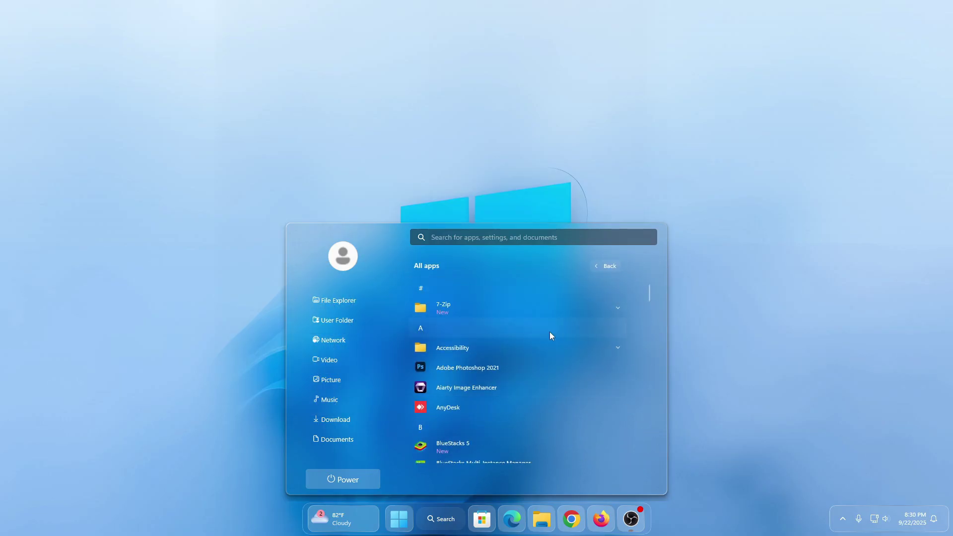
left_click(536, 335)
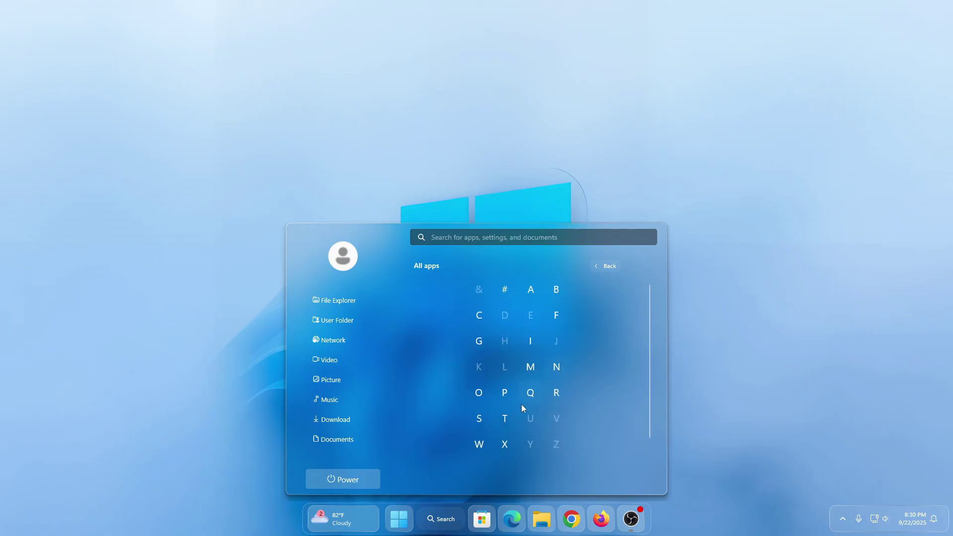
left_click(609, 267)
left_click(616, 262)
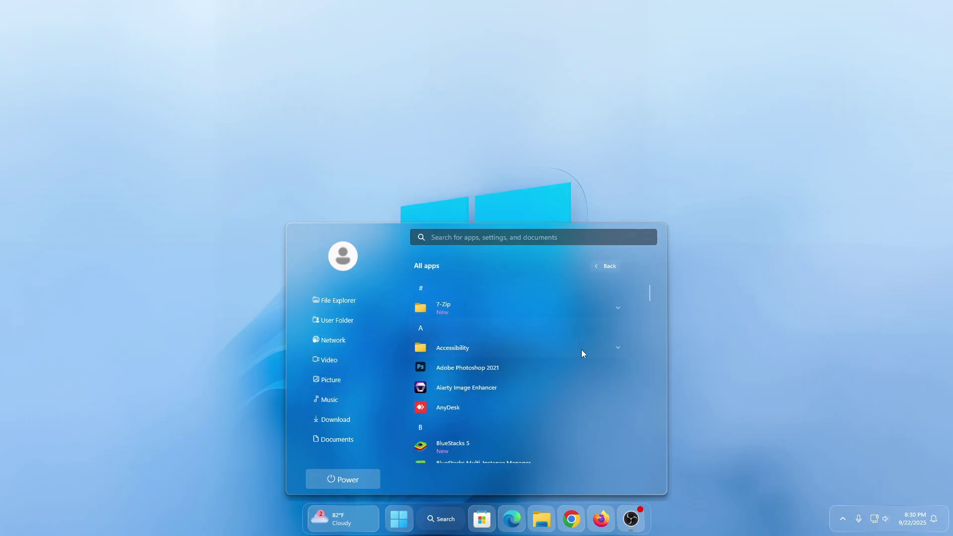
scroll(581, 350, "down", 3)
scroll(582, 349, "down", 5)
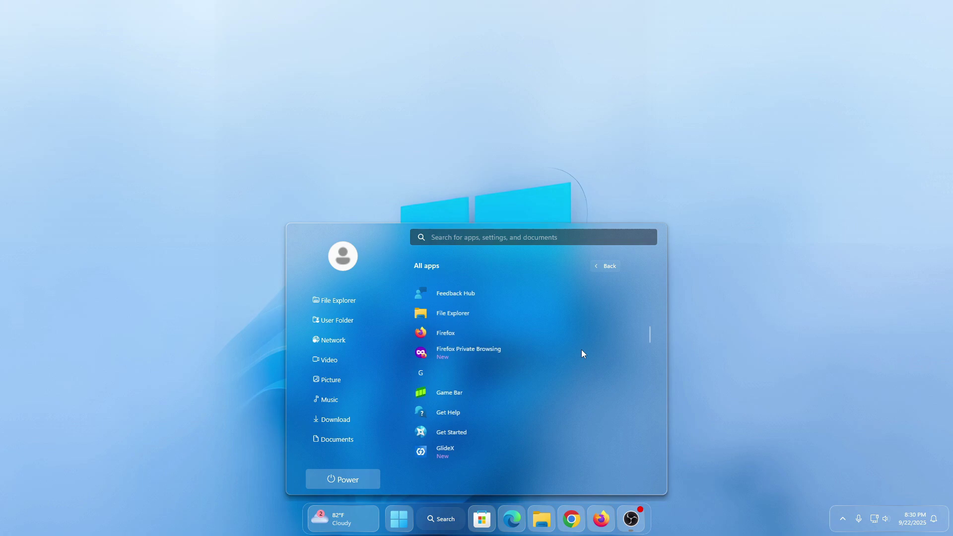
scroll(582, 349, "down", 6)
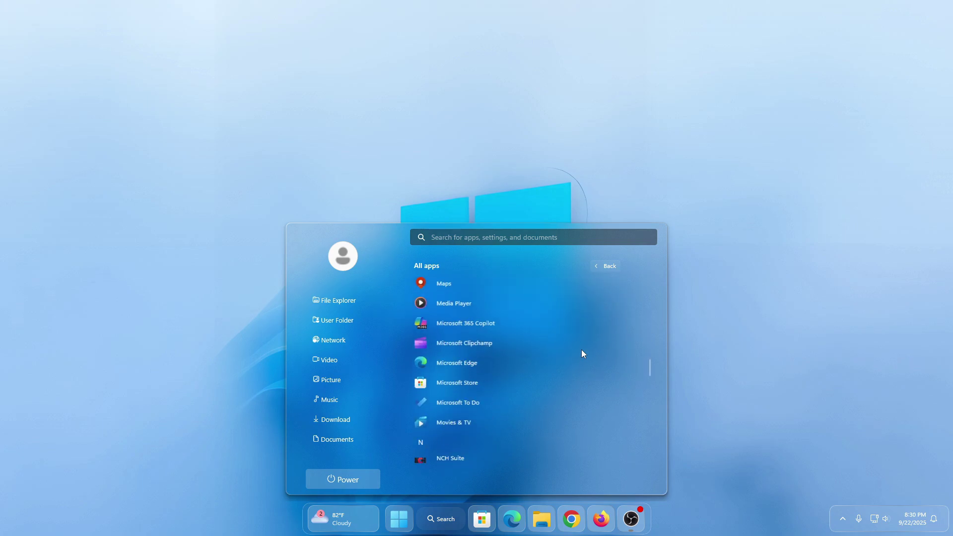
scroll(581, 354, "down", 8)
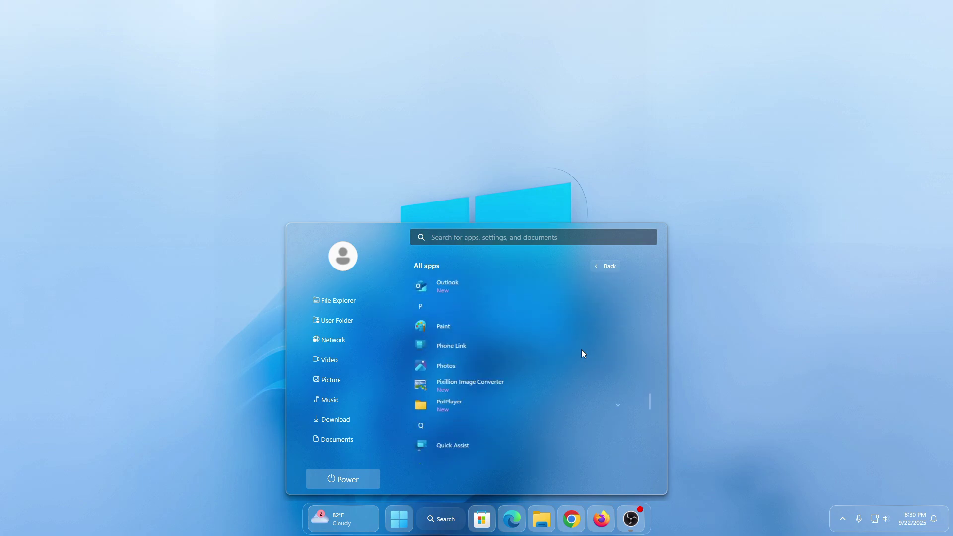
scroll(582, 350, "down", 3)
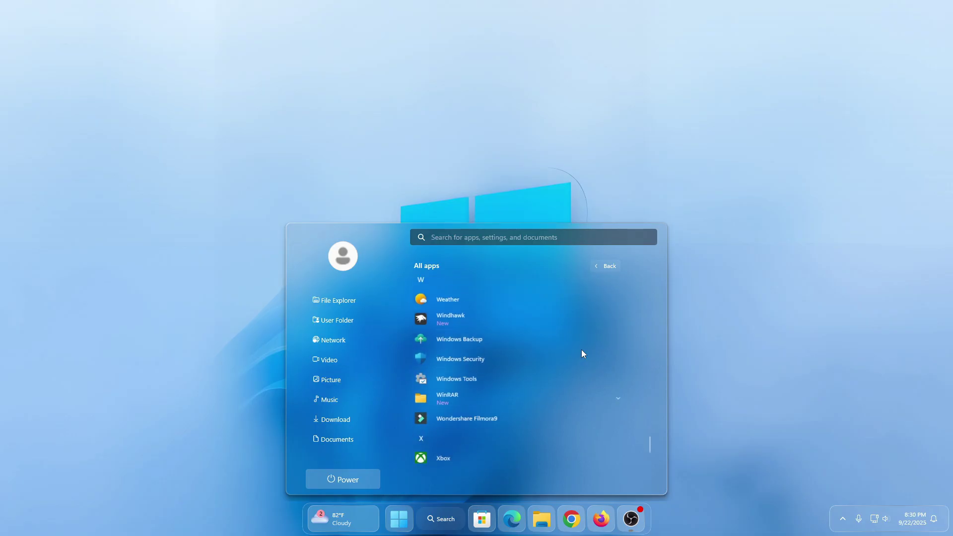
left_click(513, 413)
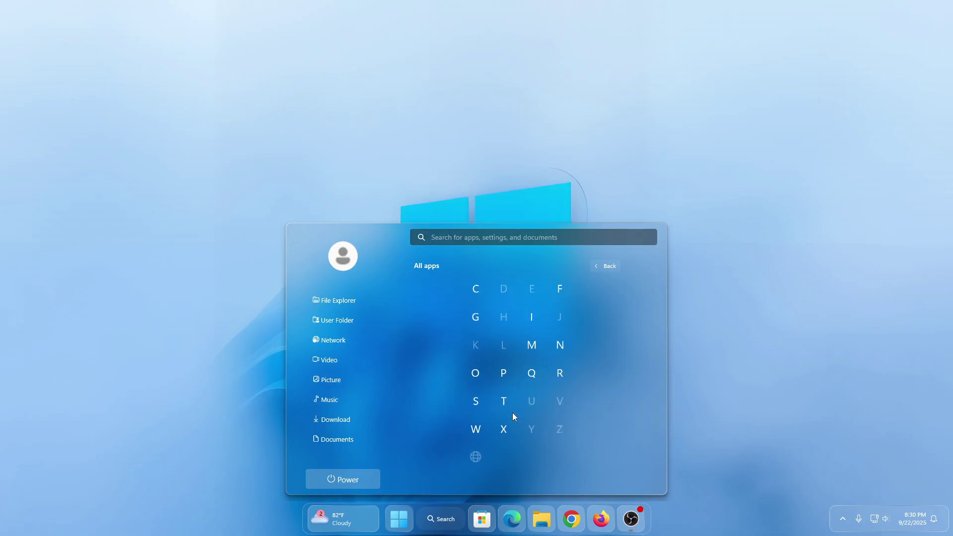
left_click(607, 268)
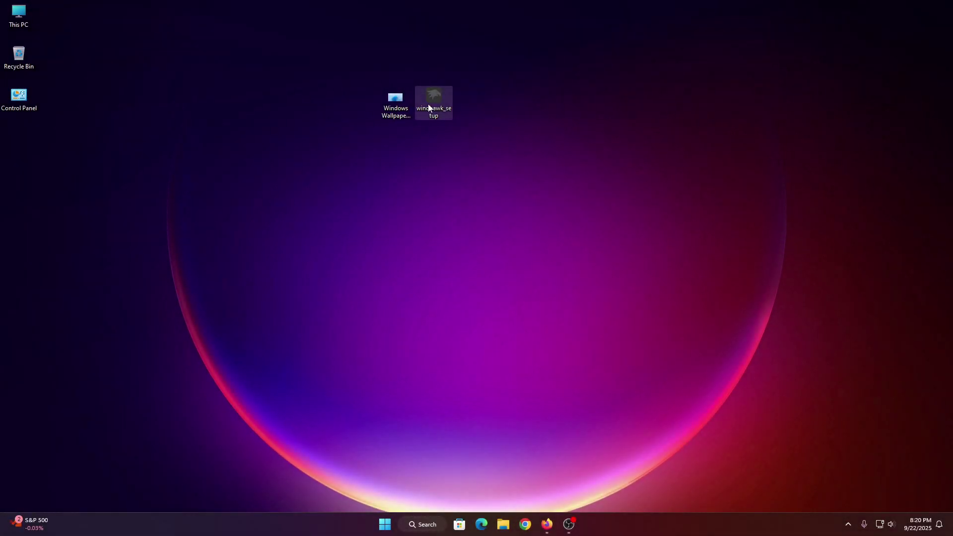
Run windhawk_setup as administrator, install Windhawk to C:\Program Files\Windhawk with defaults, and launch it.
right_click(427, 104)
left_click(451, 162)
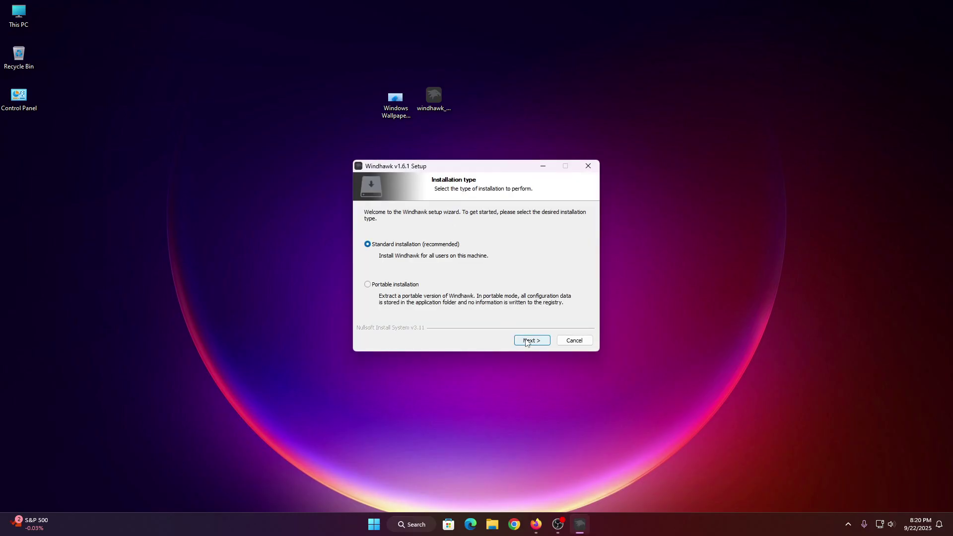
left_click(527, 340)
left_click(529, 340)
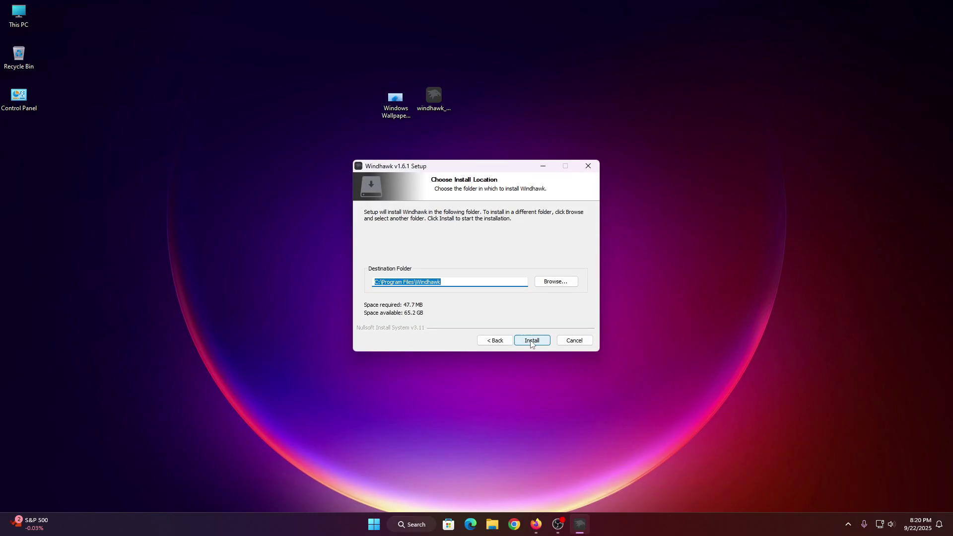
left_click(531, 341)
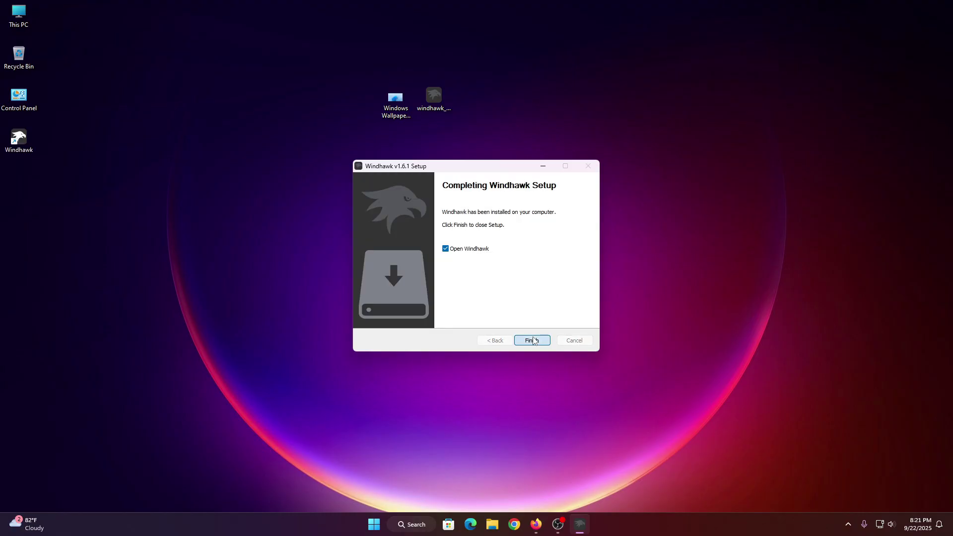
left_click(537, 339)
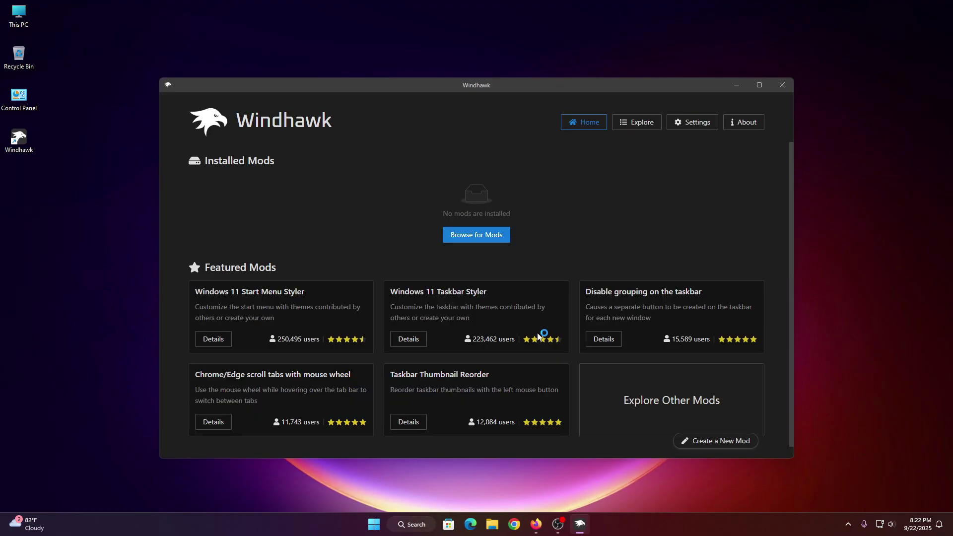
Browse the Explore mod catalogue and set the Windows Wallpapers image as the desktop background.
left_click(635, 125)
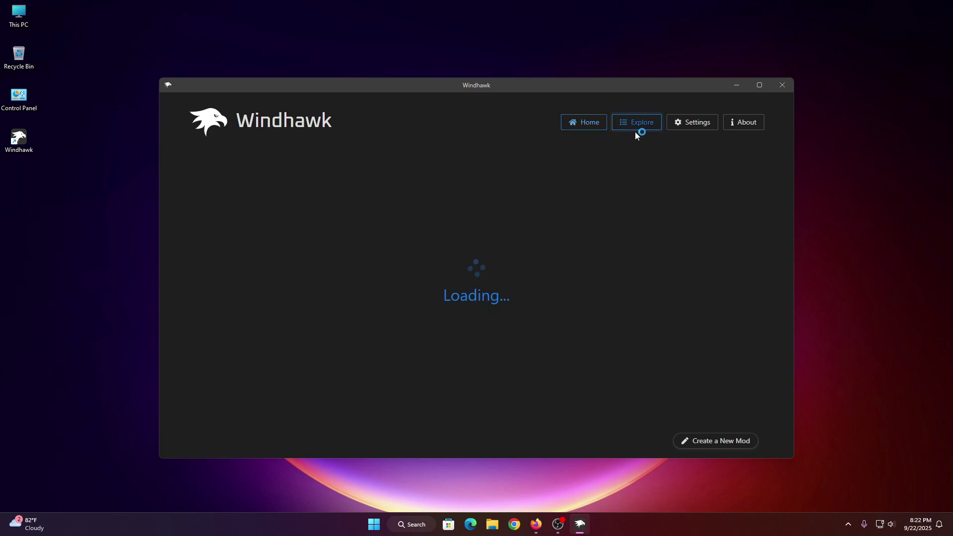
left_click(737, 85)
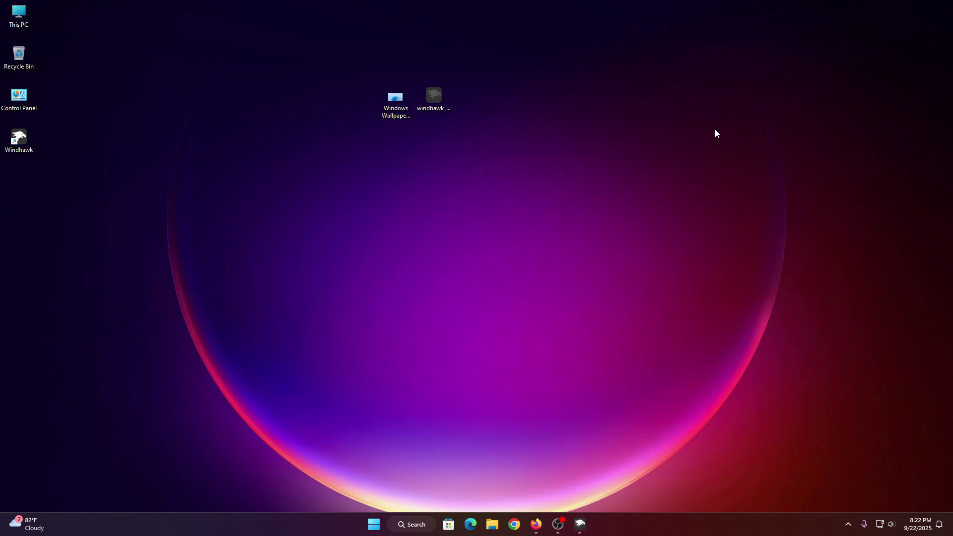
left_click(396, 102)
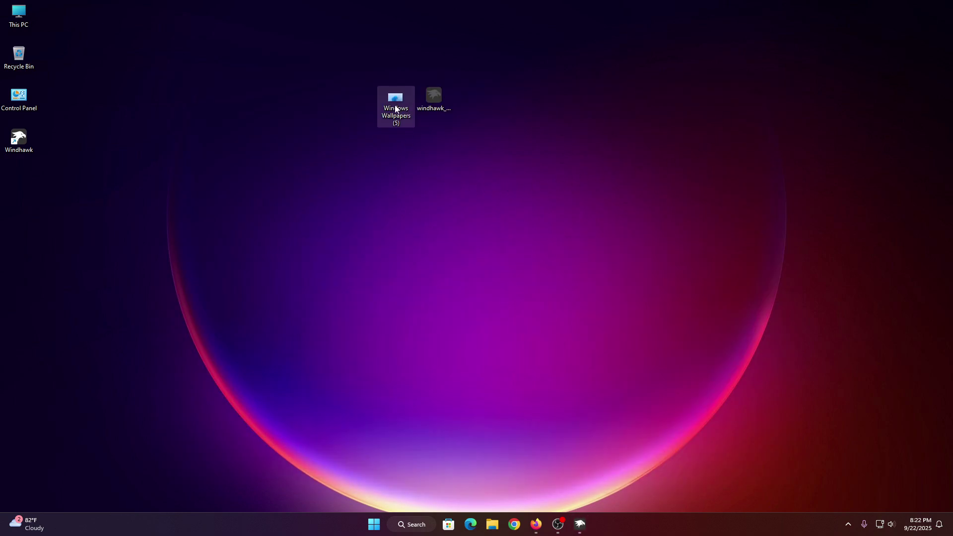
right_click(396, 104)
left_click(446, 190)
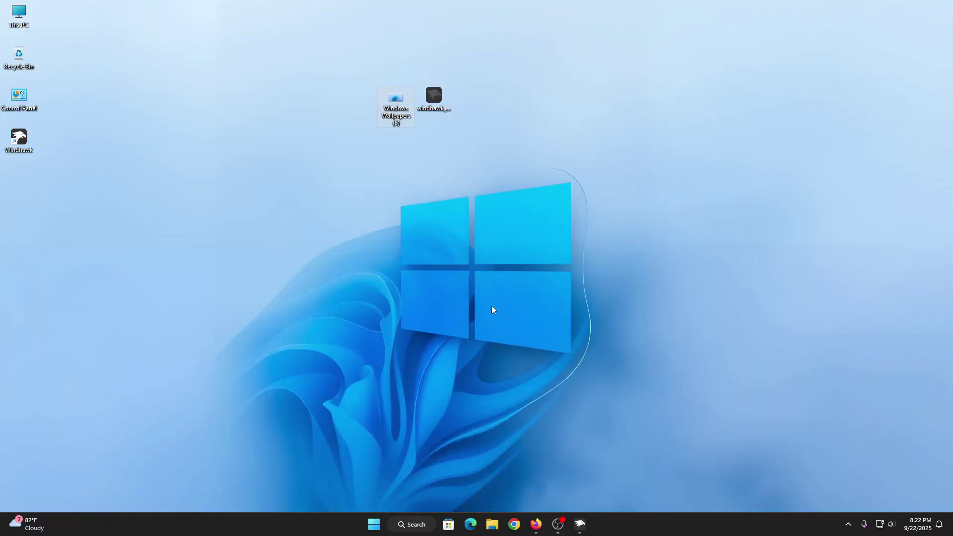
Install the Windows 11 Taskbar Styler mod, accepting the risk warning.
left_click(579, 524)
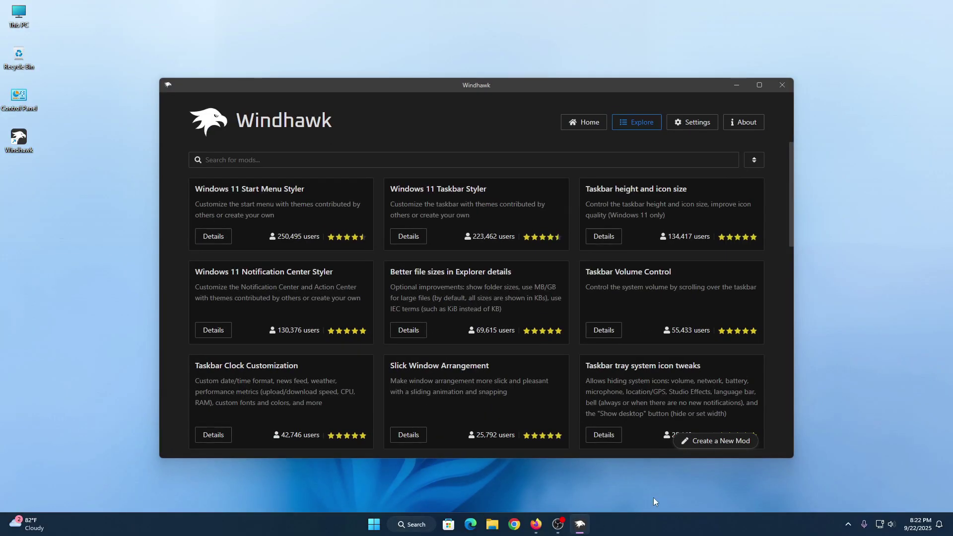
left_click(408, 236)
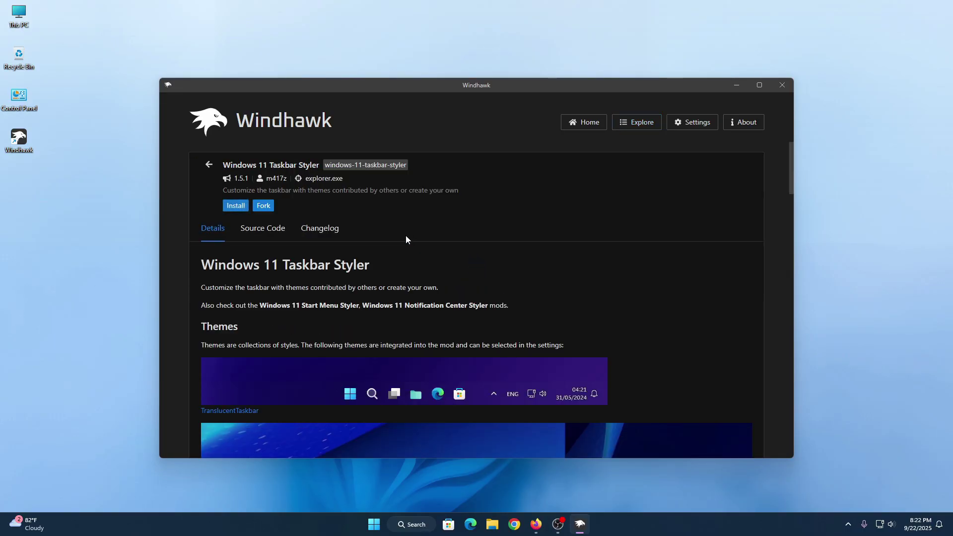
left_click(235, 206)
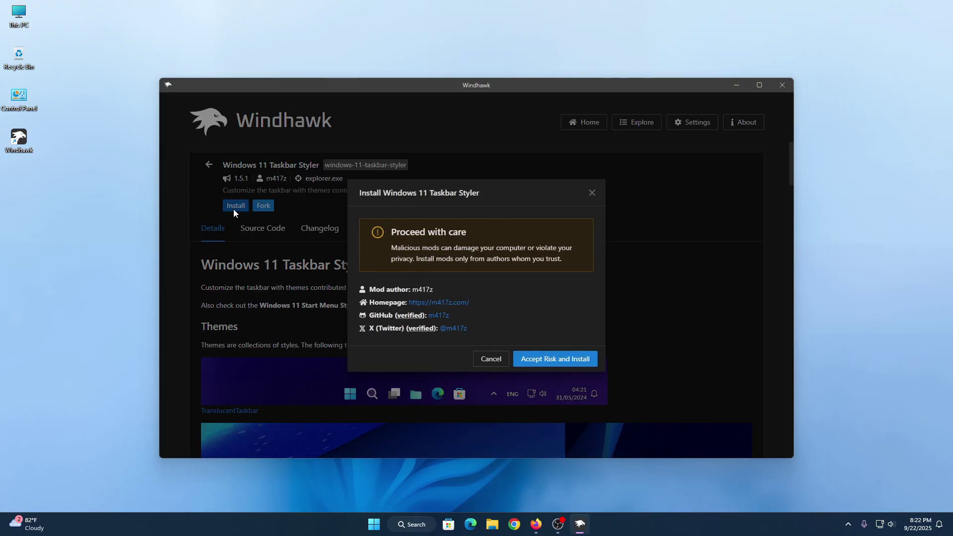
left_click(535, 362)
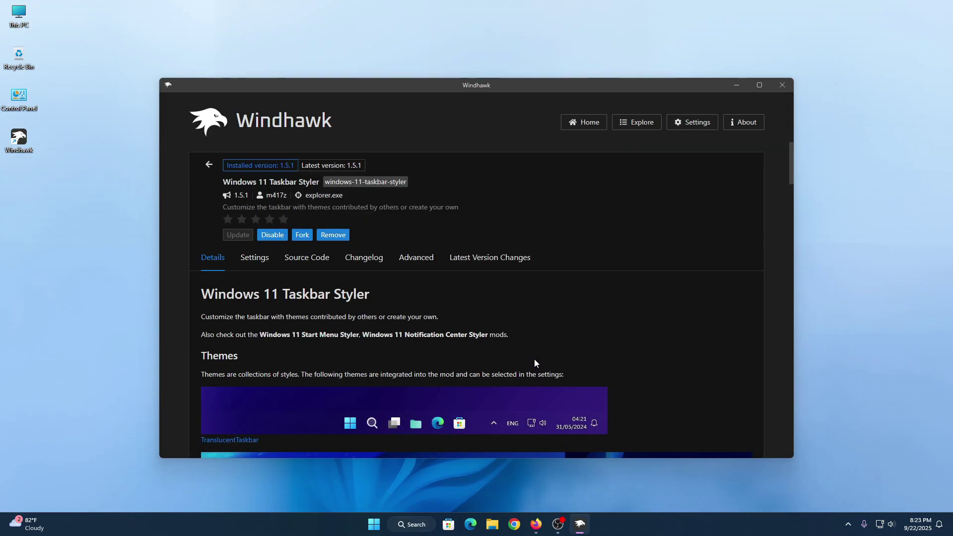
View the Taskbar Styler's Advanced settings and switch to the Liquid glass Taskbar Style page.
left_click(419, 260)
scroll(581, 300, "down", 2)
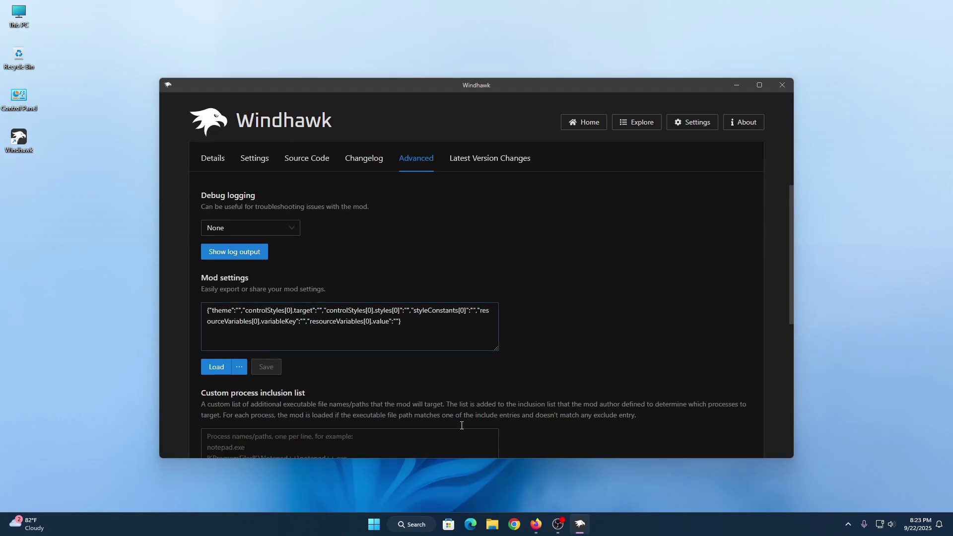
left_click(536, 522)
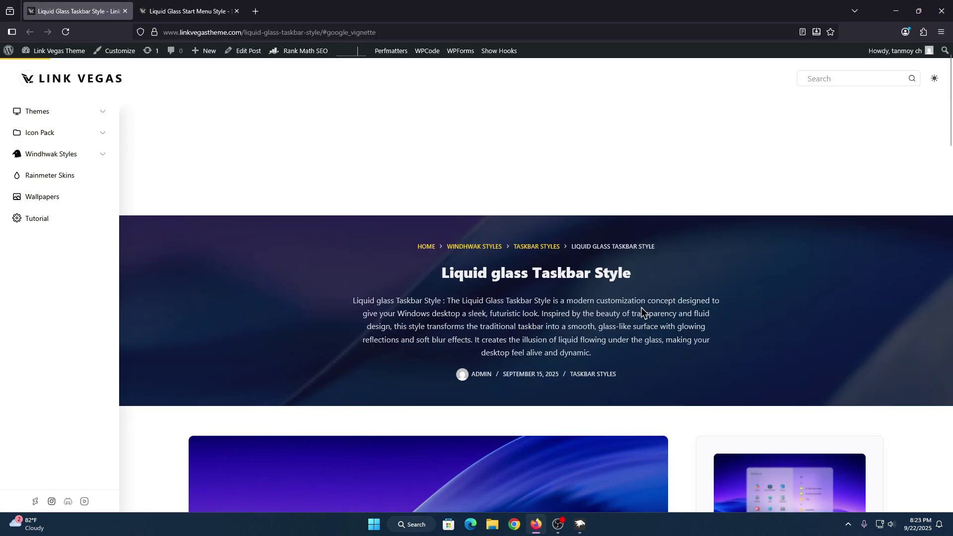
Copy the Liquid Glass Taskbar Style JSON from the Link Vegas page and return to Windhawk.
left_click(384, 31)
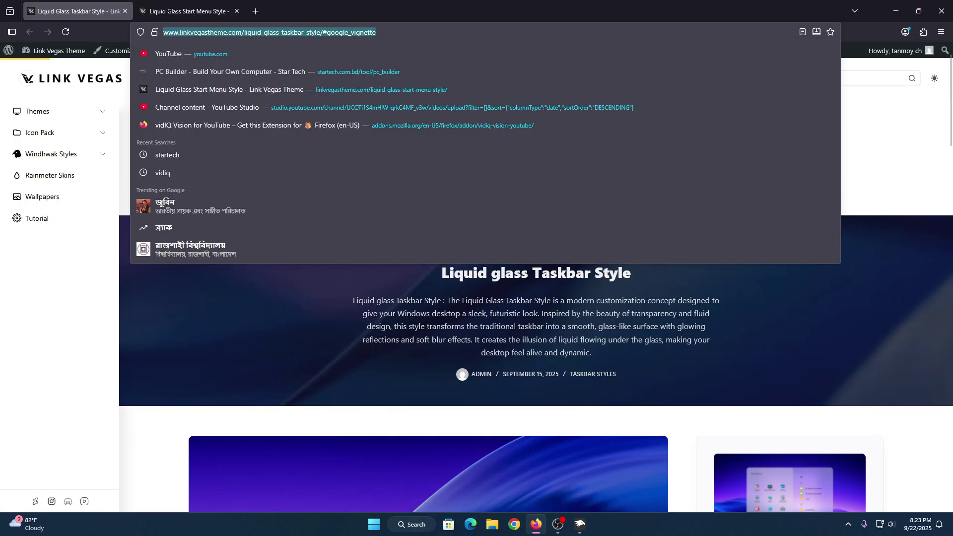
left_click(81, 281)
scroll(401, 293, "down", 8)
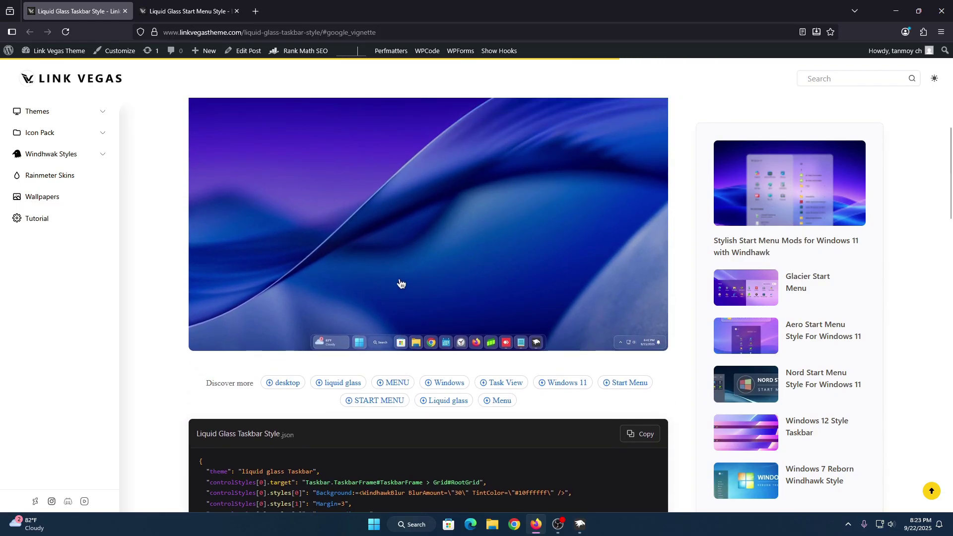
scroll(400, 280, "down", 3)
left_click(642, 233)
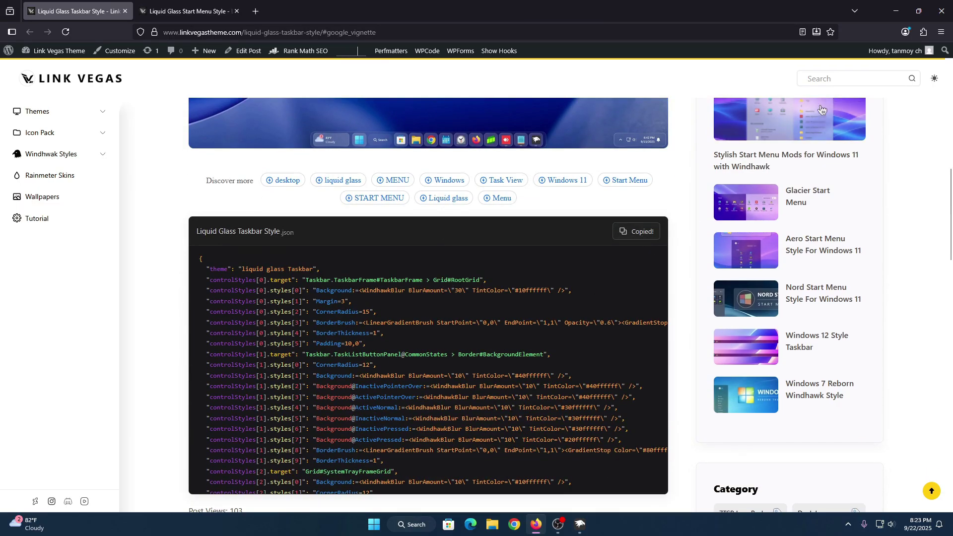
left_click(894, 11)
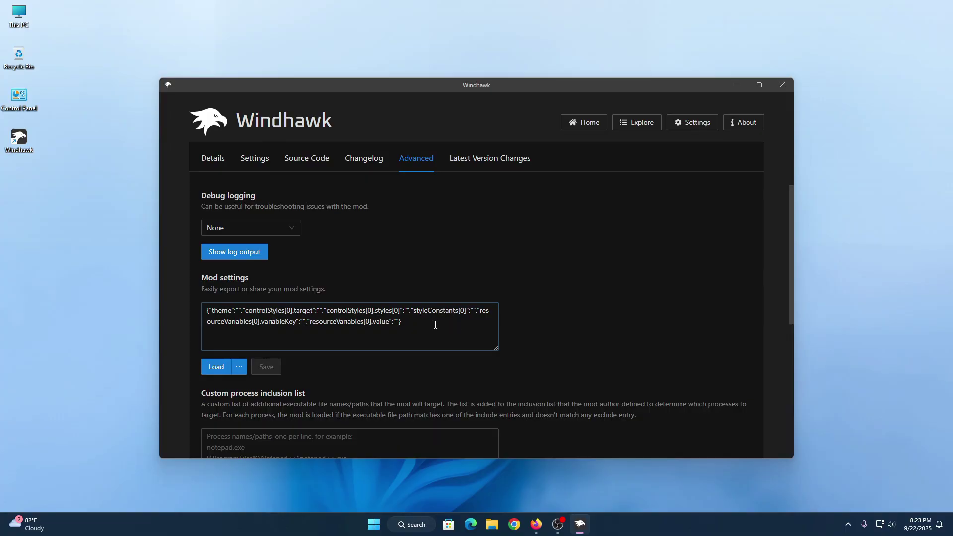
Replace the Taskbar Styler's mod settings with the pasted Liquid Glass JSON and save them.
left_click_drag(435, 325, 153, 310)
right_click(257, 320)
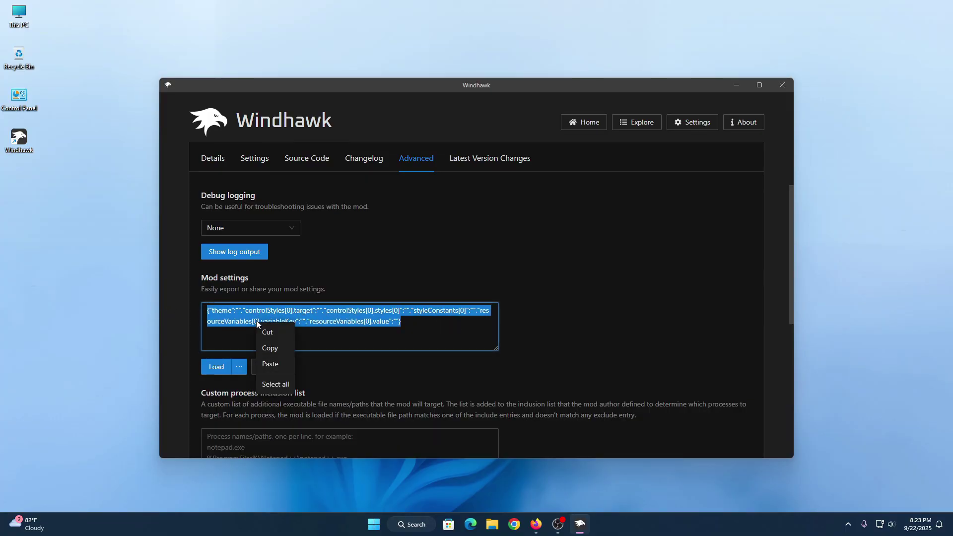
left_click(271, 362)
left_click(266, 367)
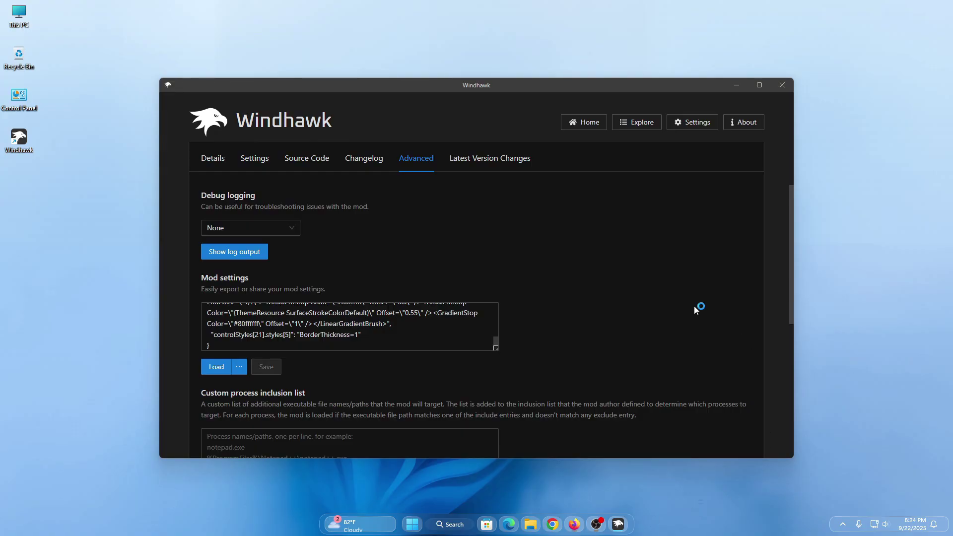
scroll(694, 302, "up", 2)
Install the Taskbar height and icon size mod from Explore and view its Advanced settings.
left_click(207, 170)
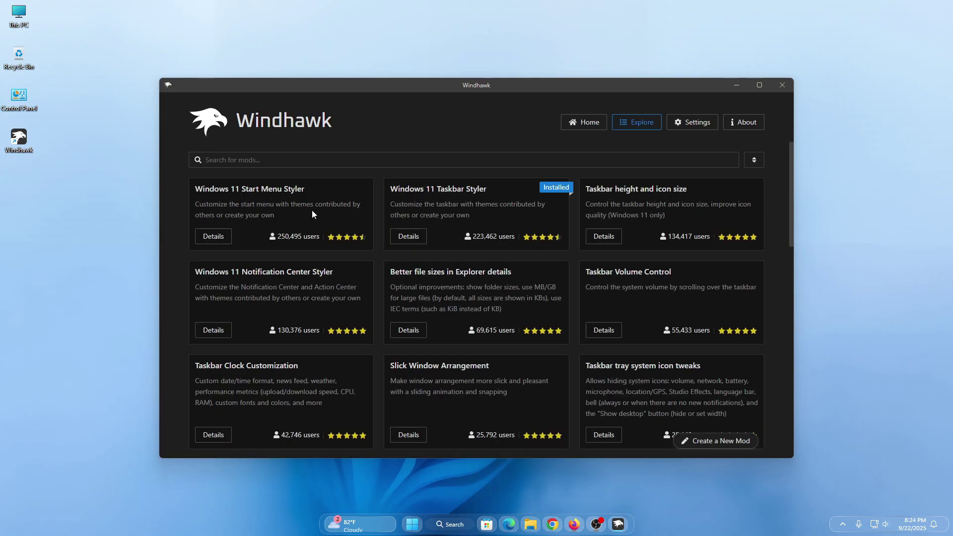
left_click(598, 239)
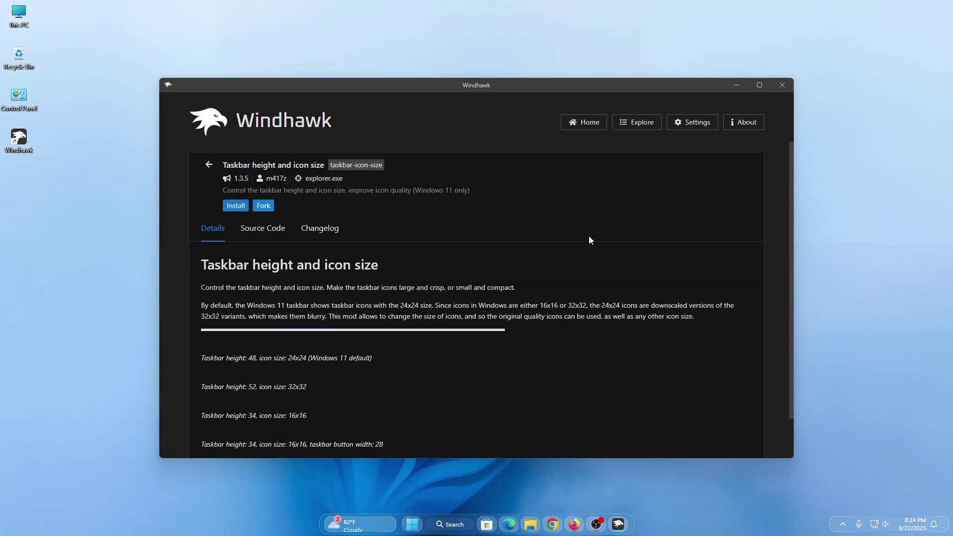
left_click(236, 208)
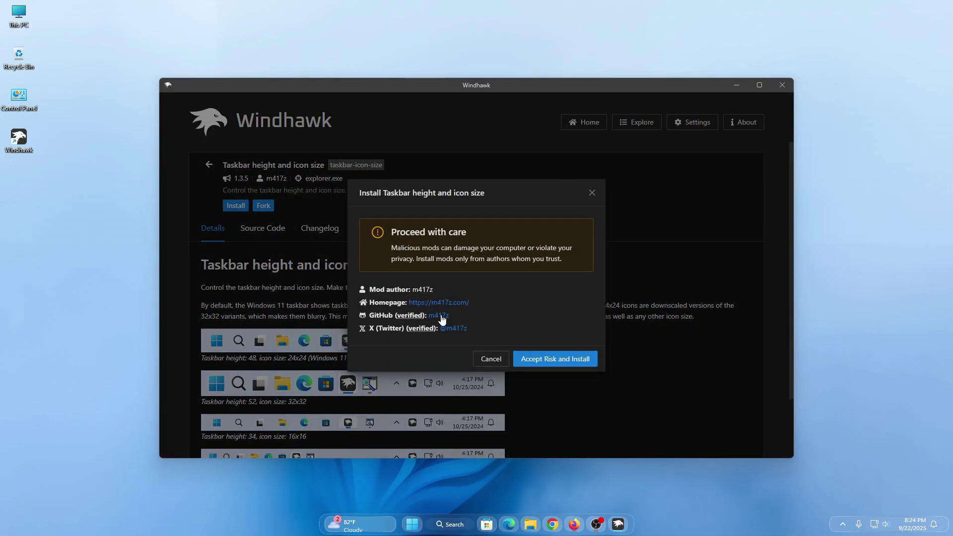
left_click(548, 358)
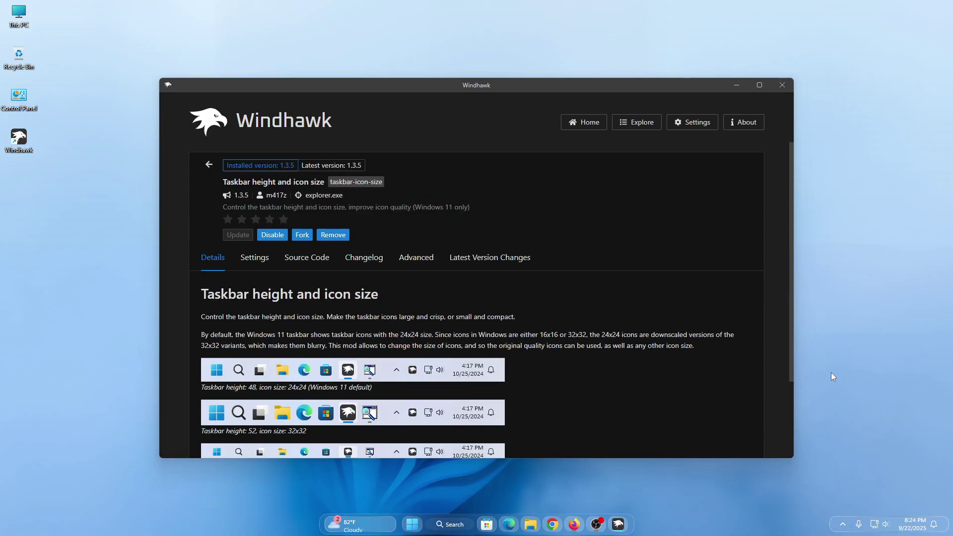
left_click(421, 269)
Load formatted settings, change TaskbarHeight 52→70, IconSize 32→35, TaskbarButtonWidth 44→60, and save.
scroll(510, 313, "down", 2)
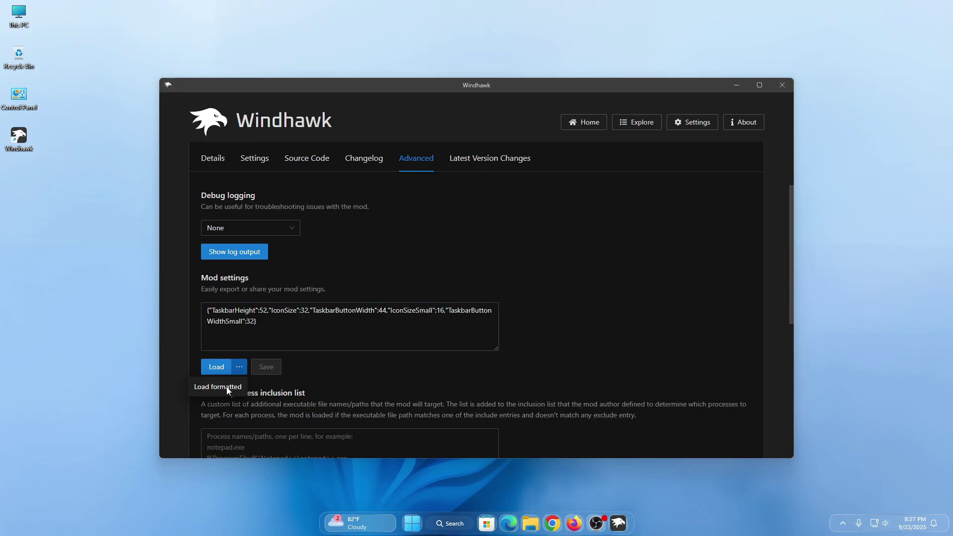
left_click(219, 367)
double_click(267, 324)
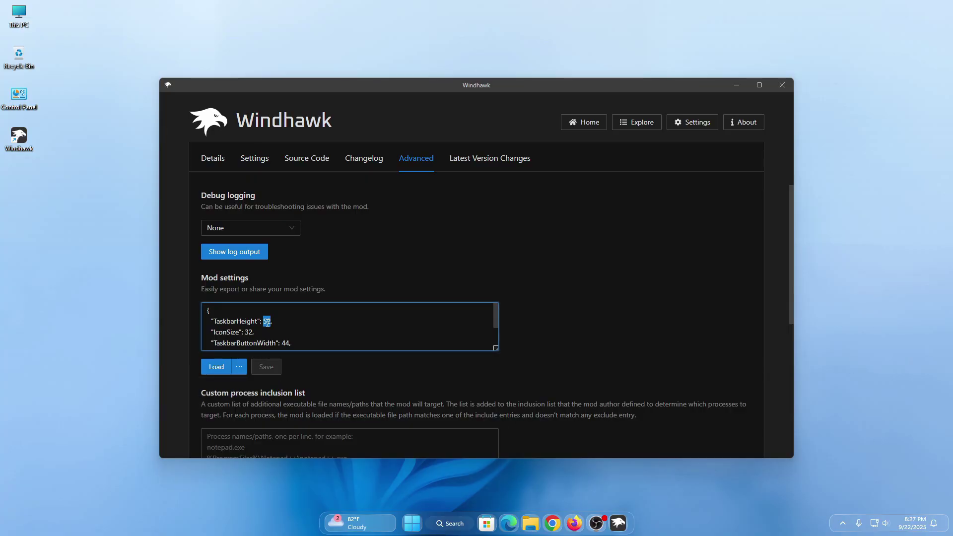
type("70")
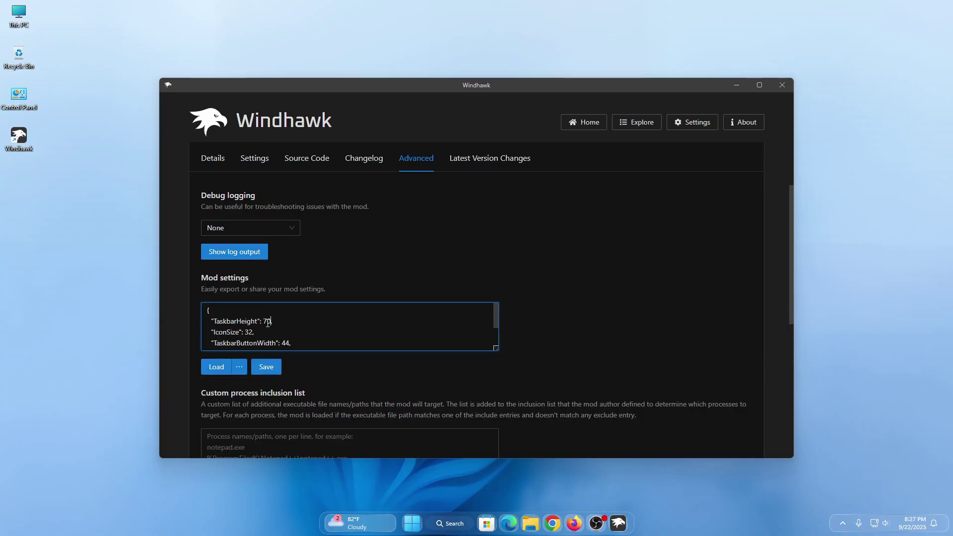
double_click(247, 332)
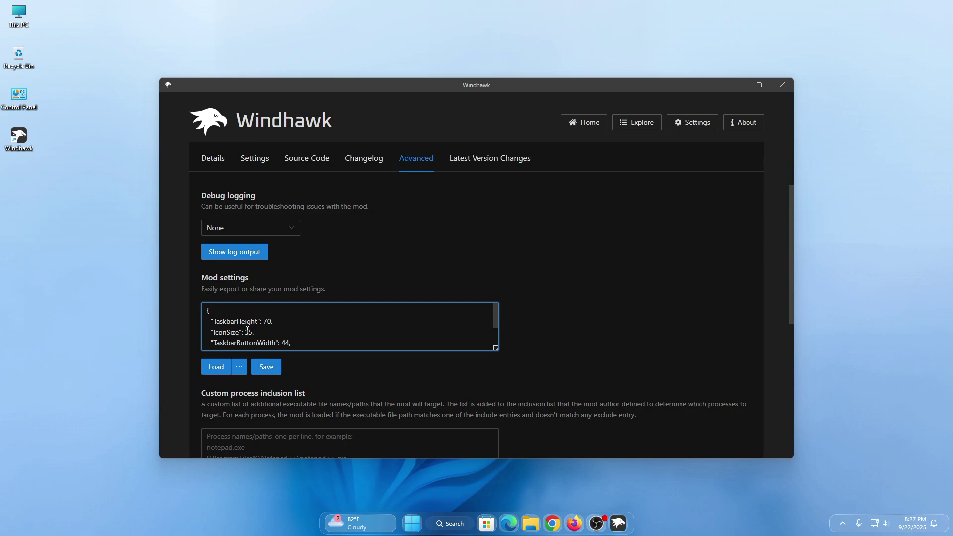
double_click(285, 343)
type("60")
left_click(267, 367)
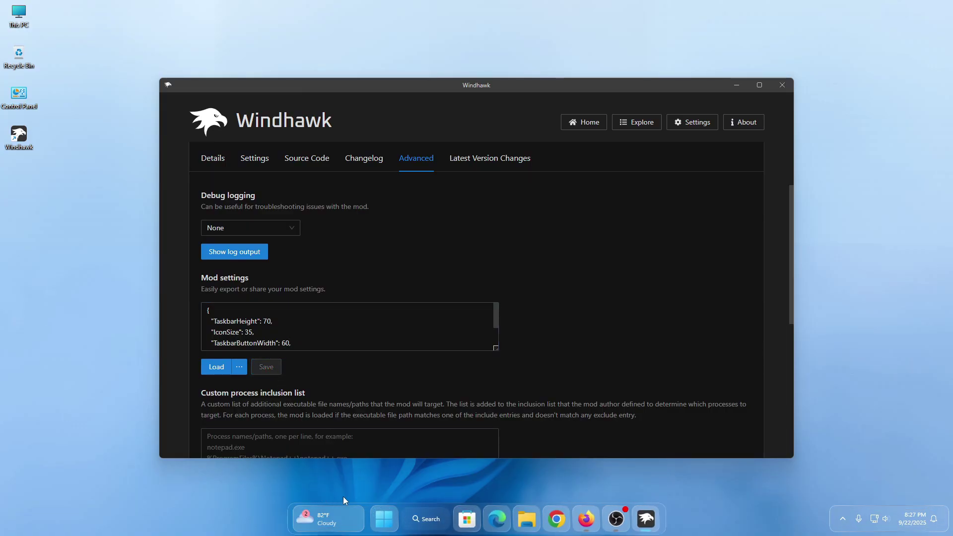
scroll(544, 268, "up", 5)
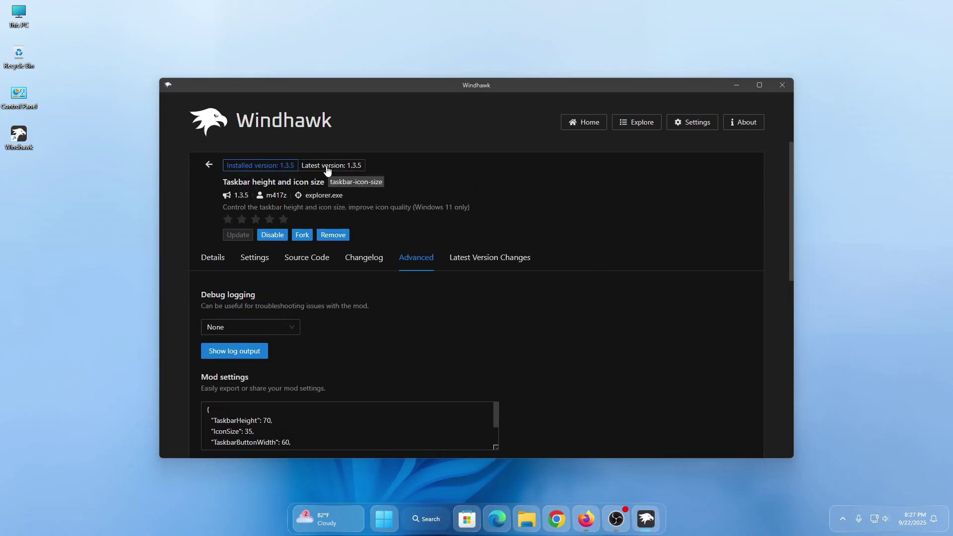
Install the Windows 11 Start Menu Styler mod from Explore, accepting the risk warning.
left_click(211, 162)
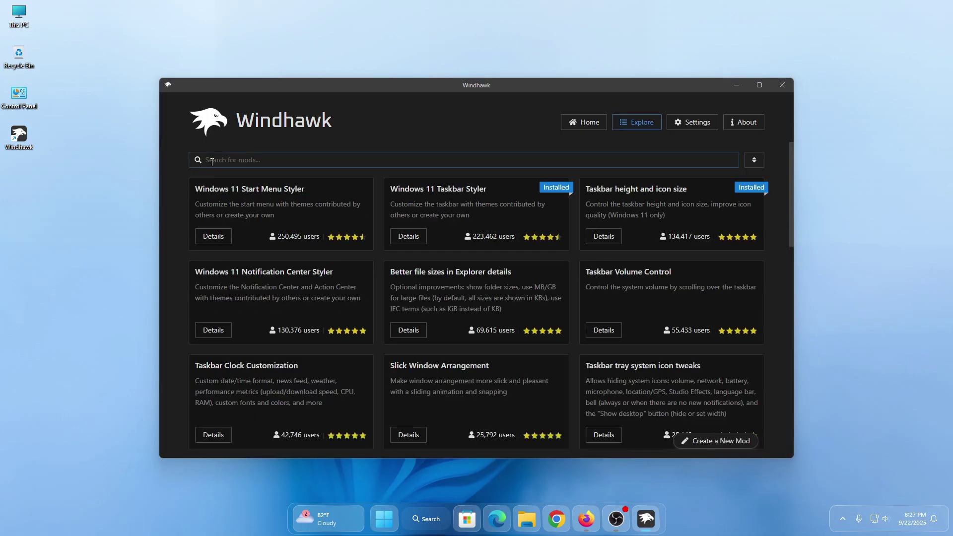
left_click(217, 236)
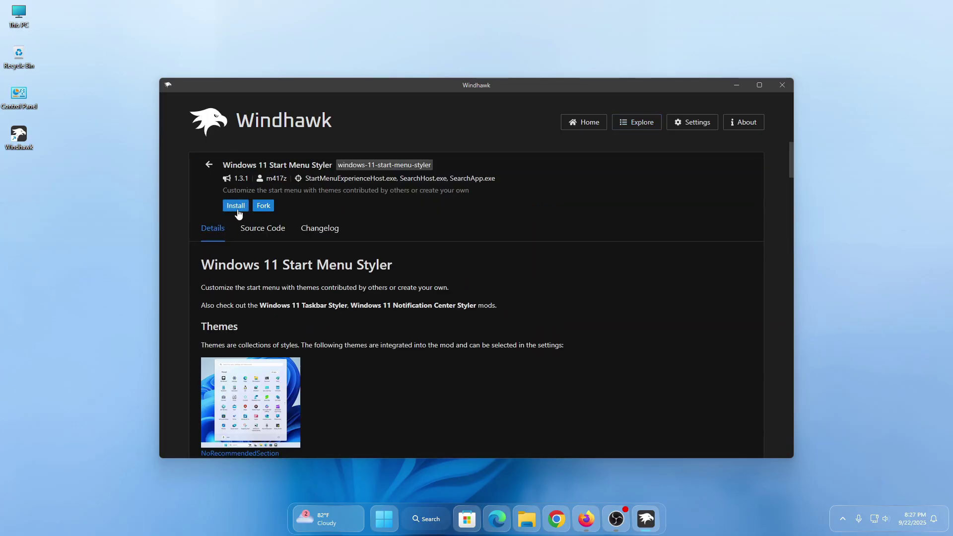
left_click(236, 206)
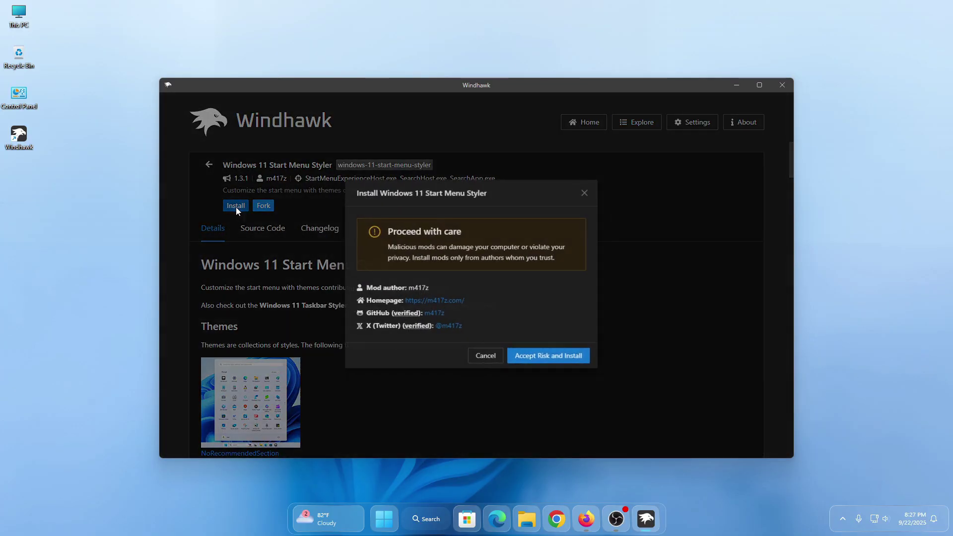
left_click(548, 356)
Check the Start menu, then view the Start Menu Styler's Advanced settings.
left_click(389, 514)
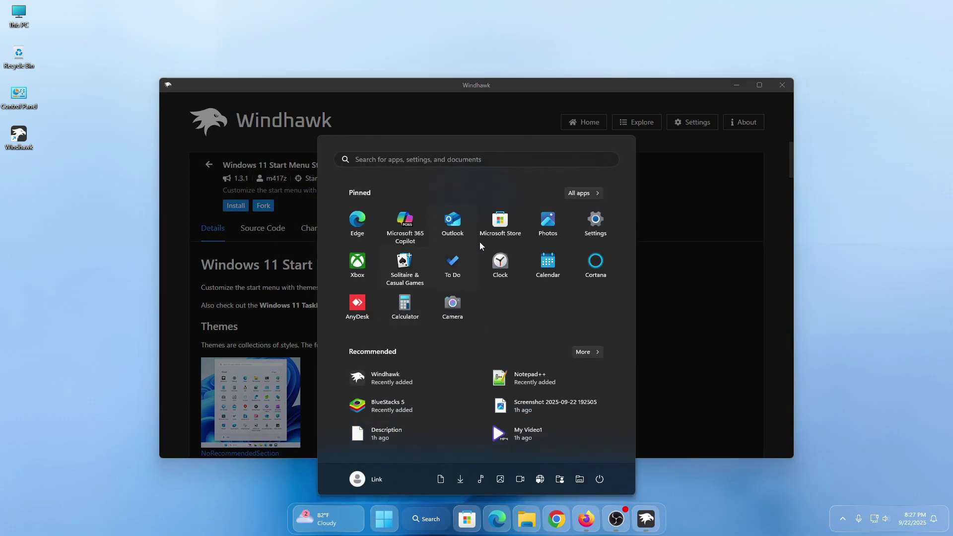
left_click(407, 506)
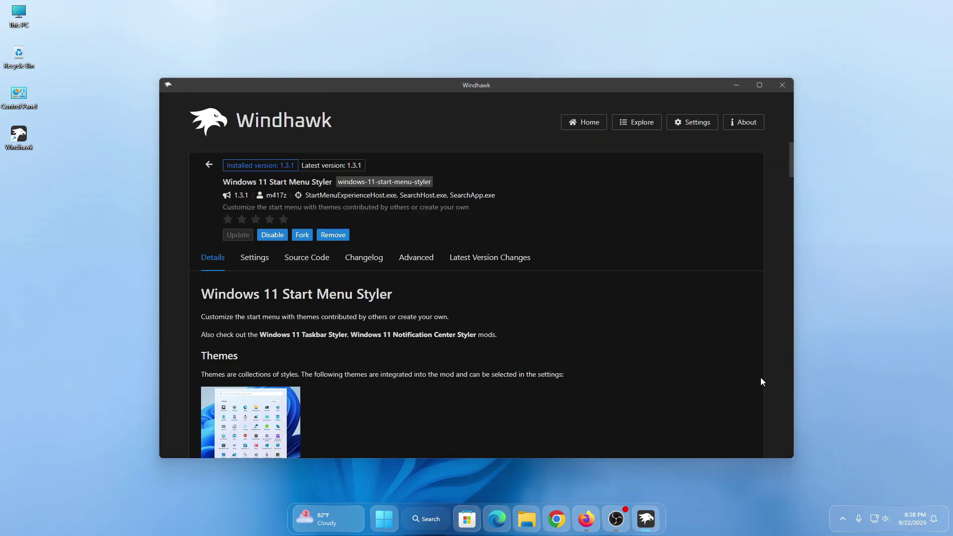
left_click(418, 268)
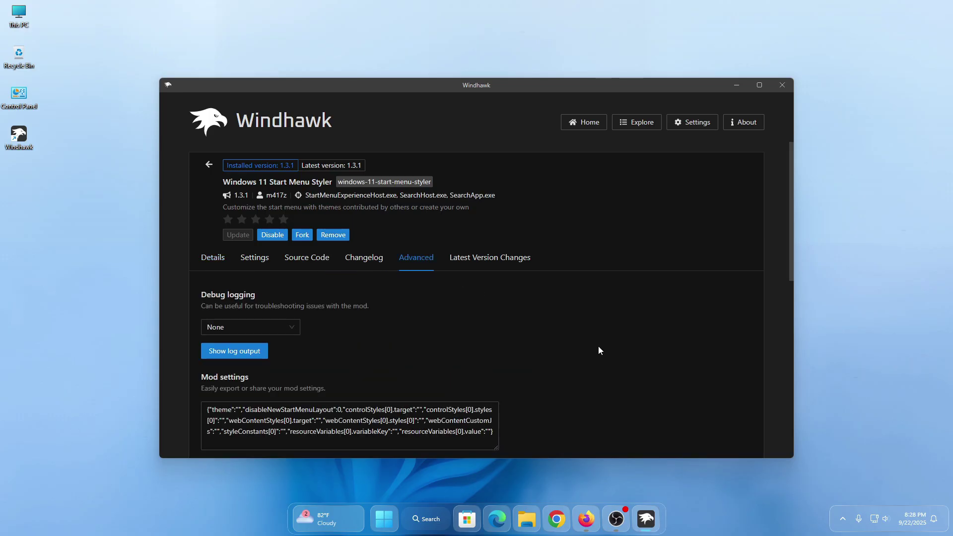
scroll(598, 355, "down", 2)
Copy the JSON block from the Liquid Glass Start Menu Style article in Firefox.
left_click(586, 519)
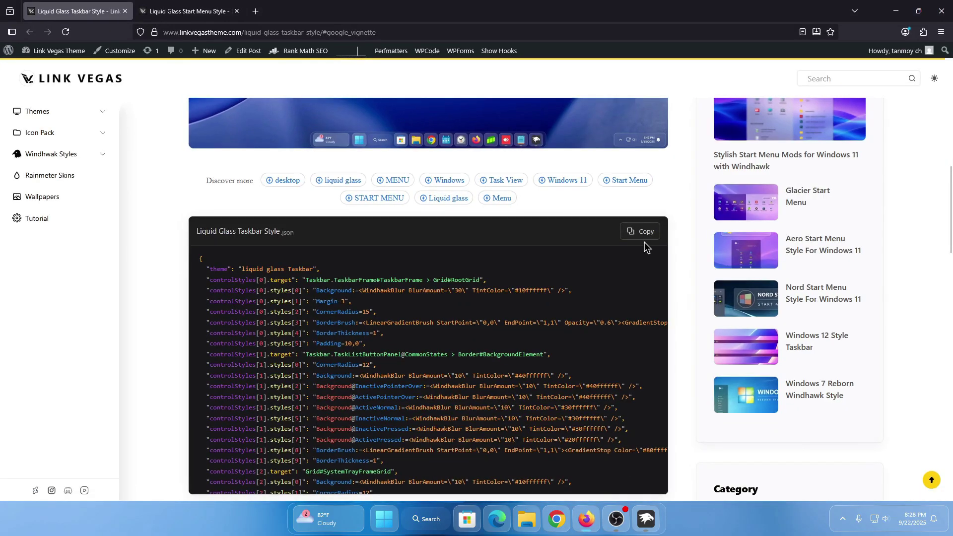
left_click(193, 12)
scroll(433, 237, "down", 6)
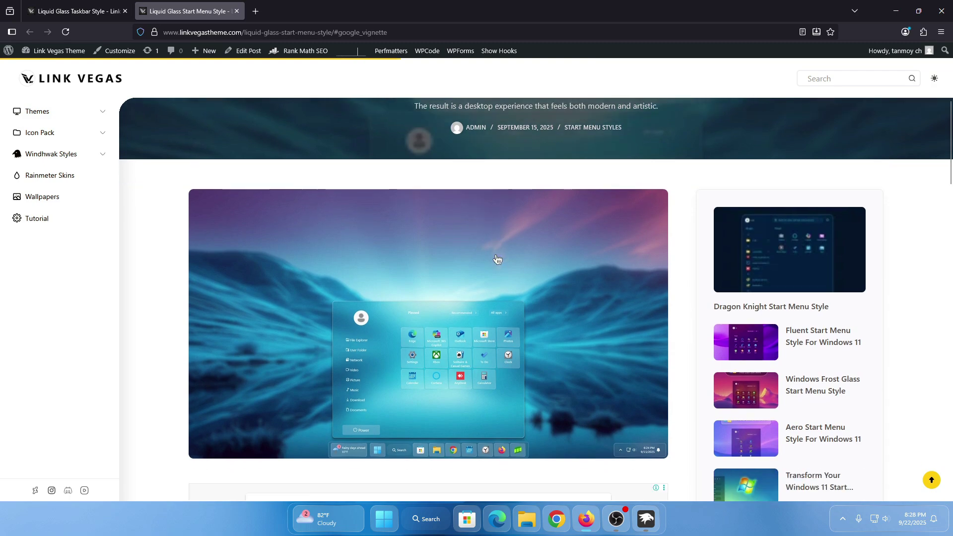
scroll(432, 236, "down", 6)
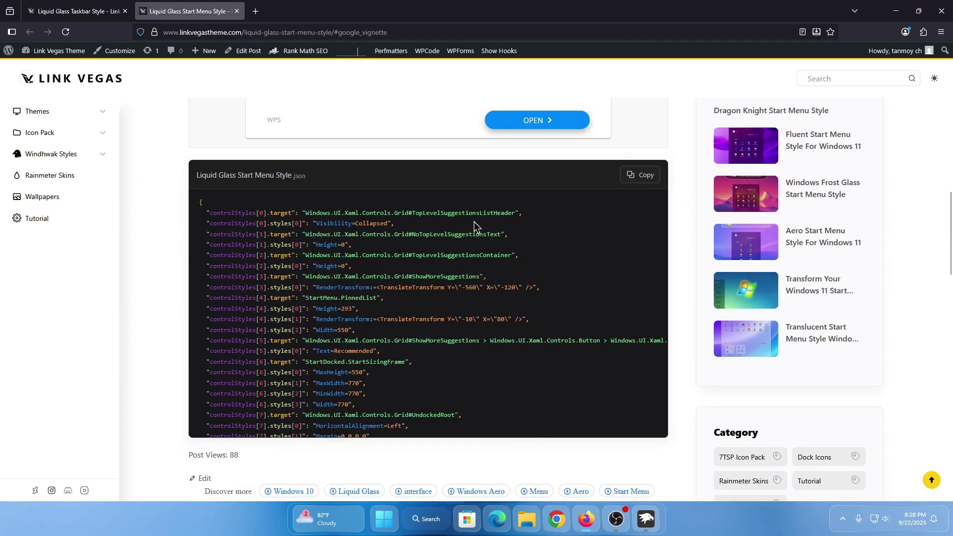
left_click(635, 183)
Replace the Start Menu Styler settings with the pasted Liquid Glass JSON, save, and close Windhawk.
left_click(889, 11)
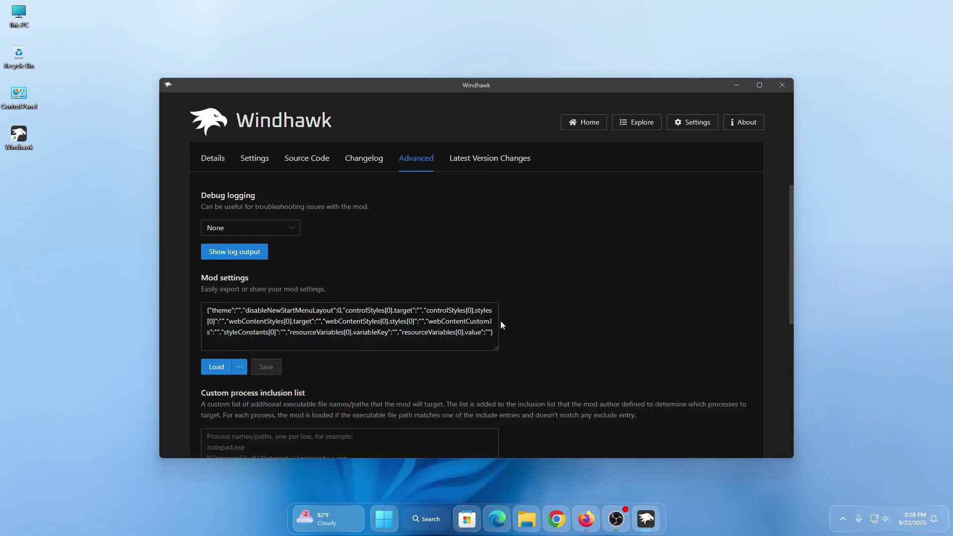
left_click_drag(495, 327, 375, 328)
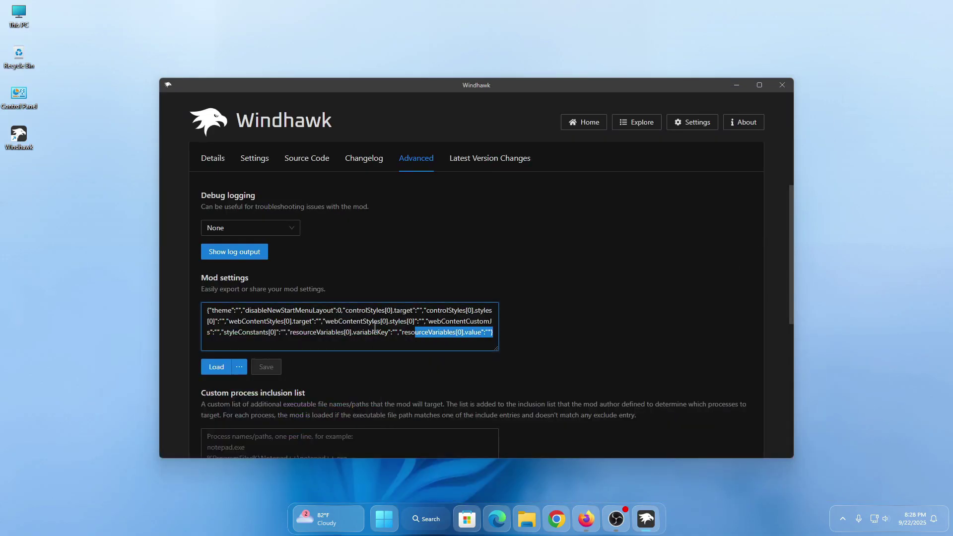
right_click(237, 311)
left_click(248, 352)
left_click(266, 367)
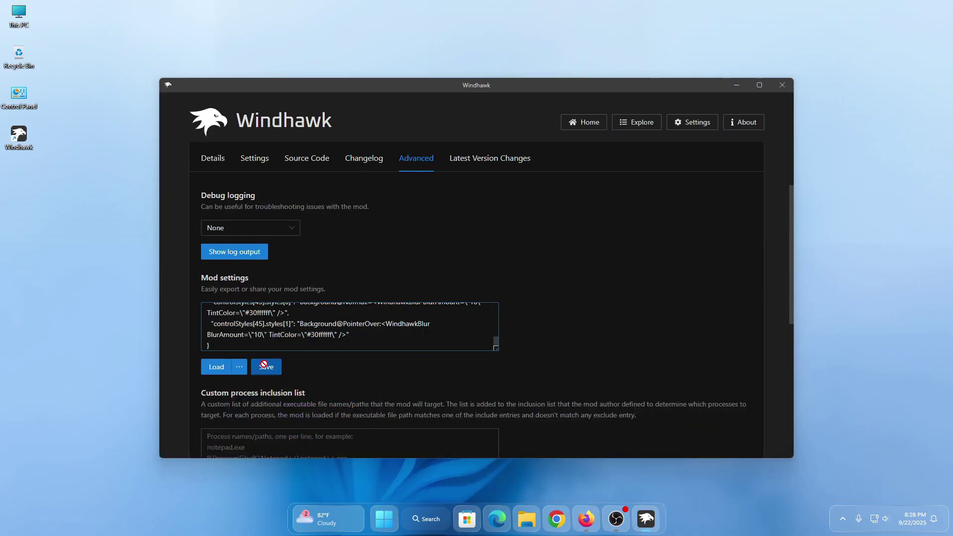
left_click(790, 84)
Turn off Show desktop icons and open the Start menu to view its Liquid Glass style.
right_click(429, 162)
mouse_move(457, 168)
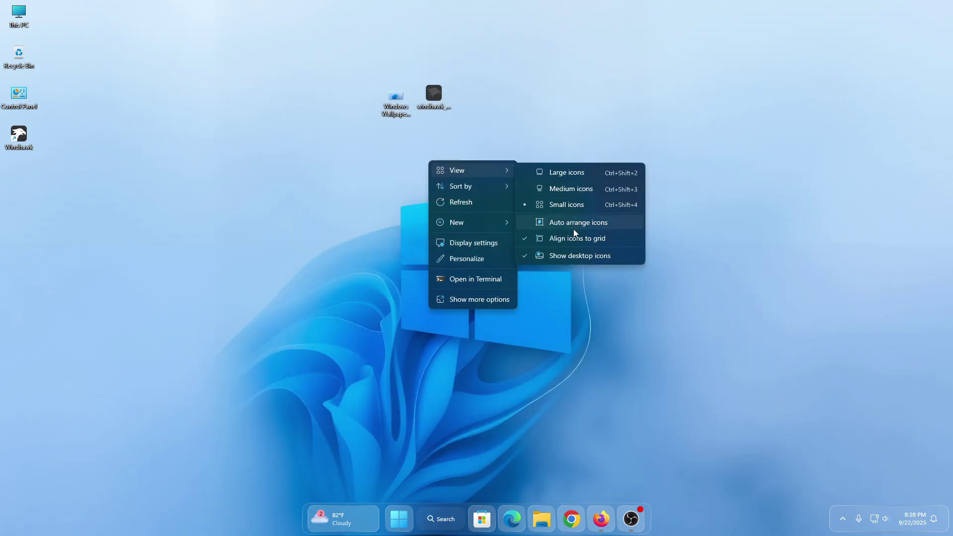
left_click(576, 255)
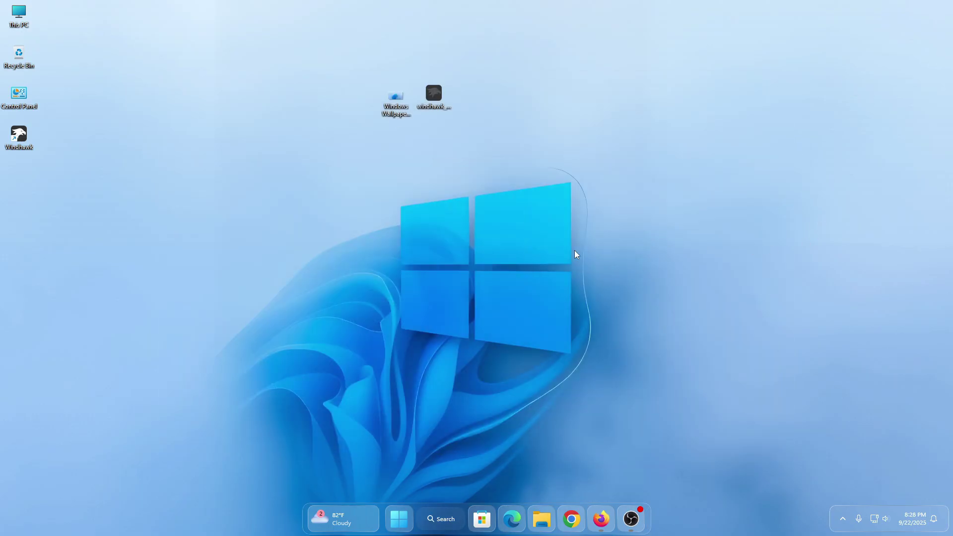
left_click(399, 511)
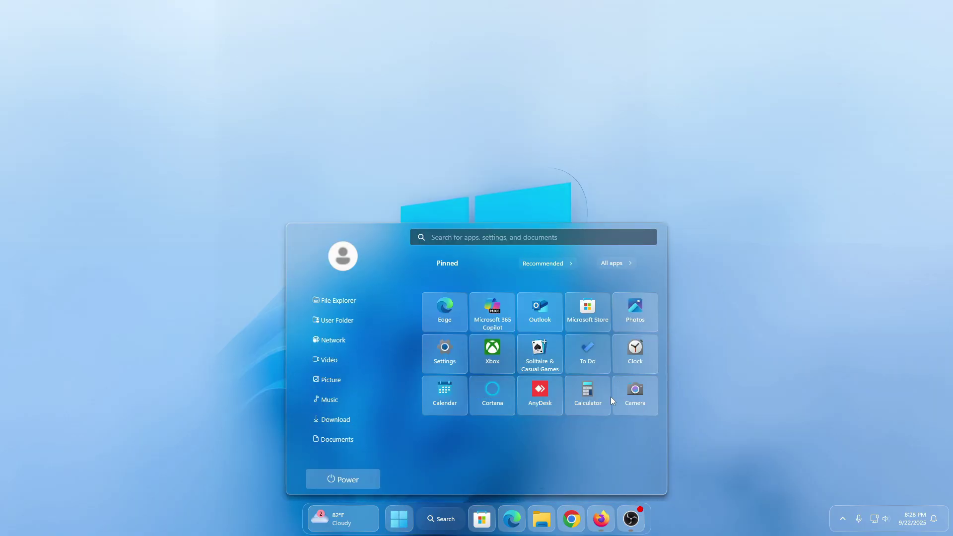